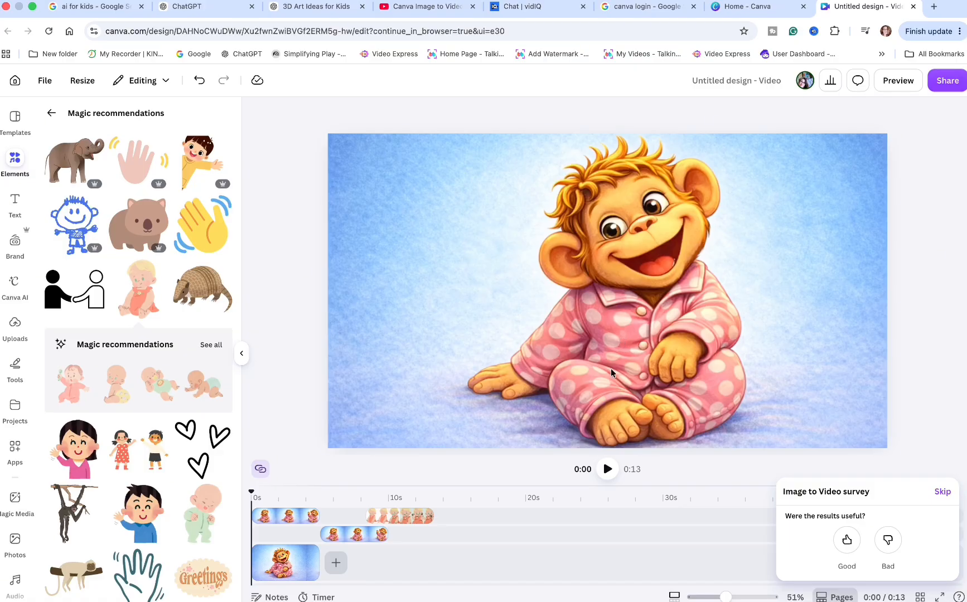
Play the existing video design and review the animated monkey and baby clips
click(608, 470)
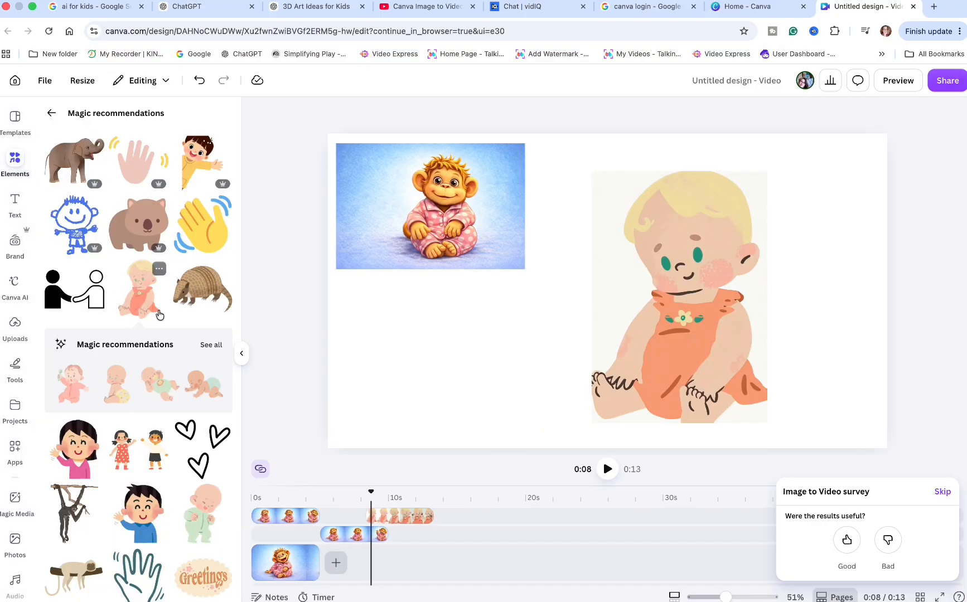
click(674, 312)
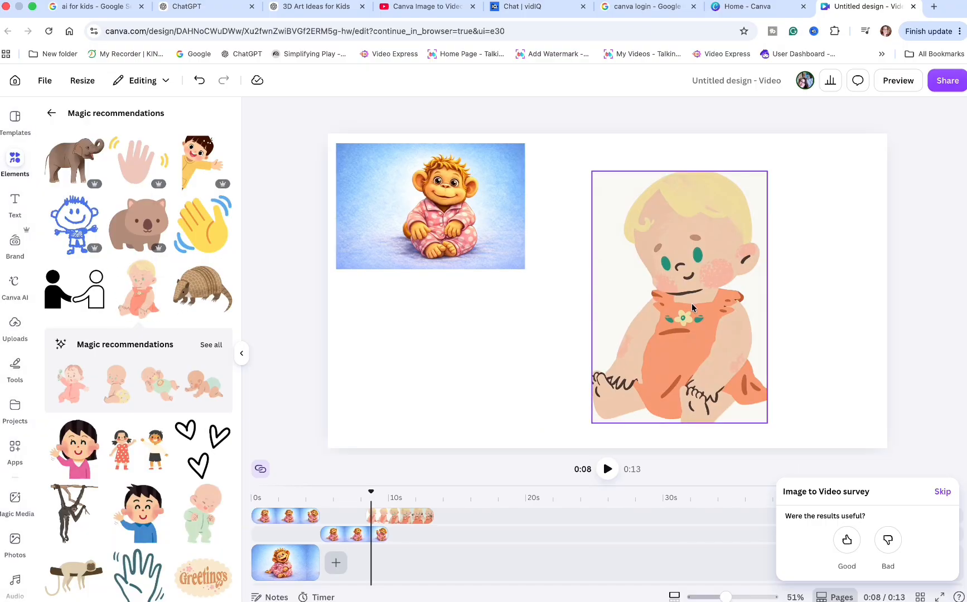
click(692, 308)
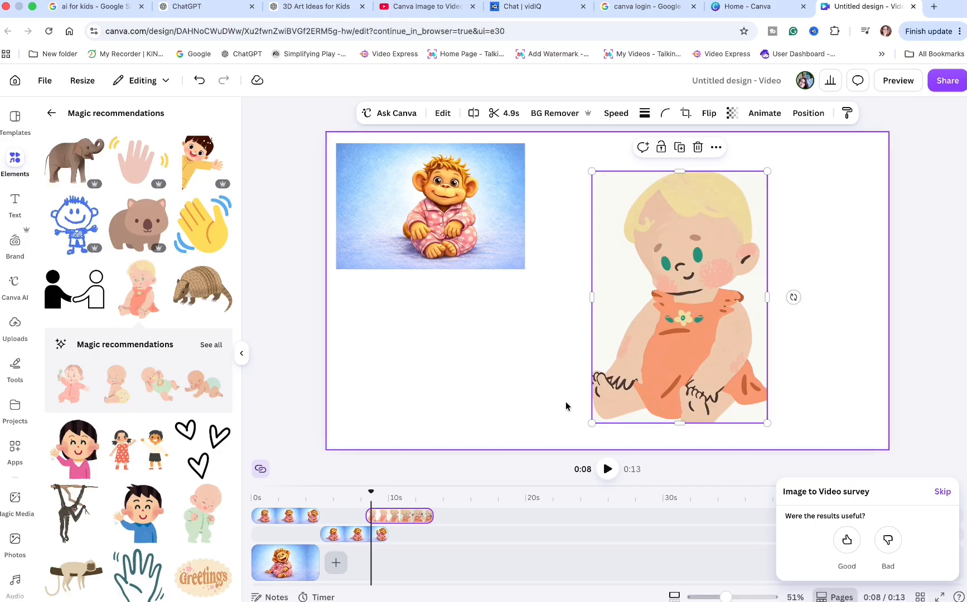
click(607, 470)
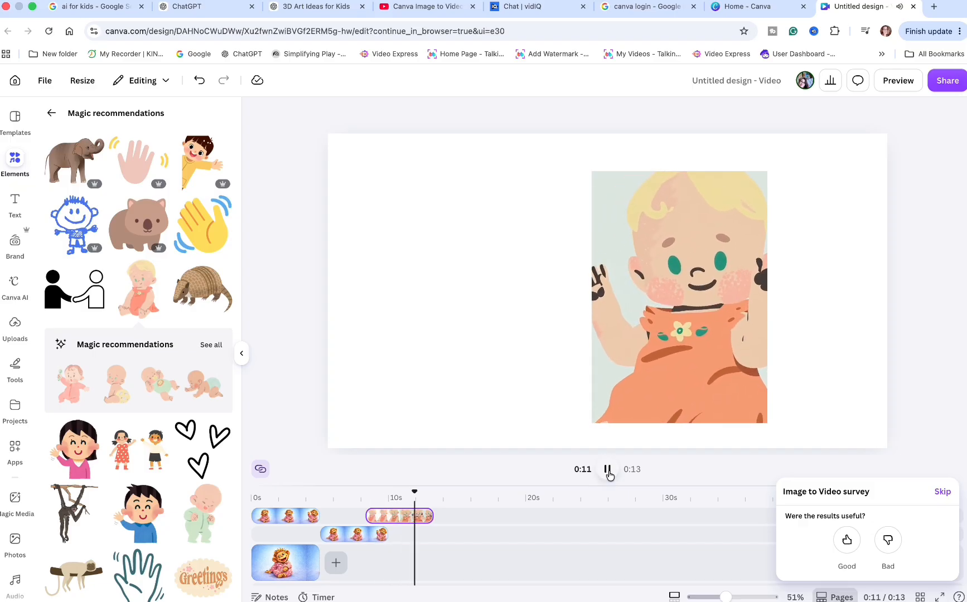
click(609, 473)
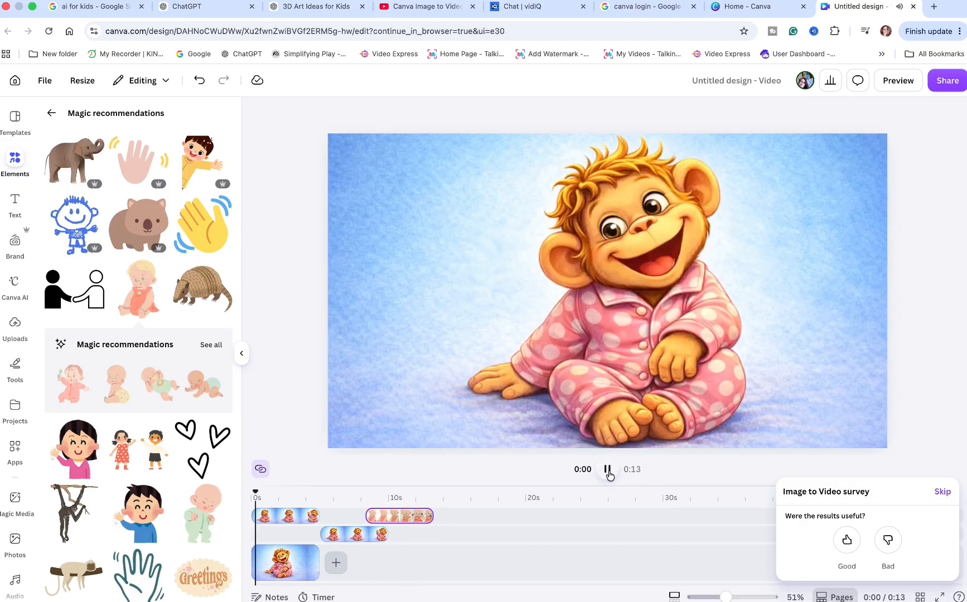
click(609, 473)
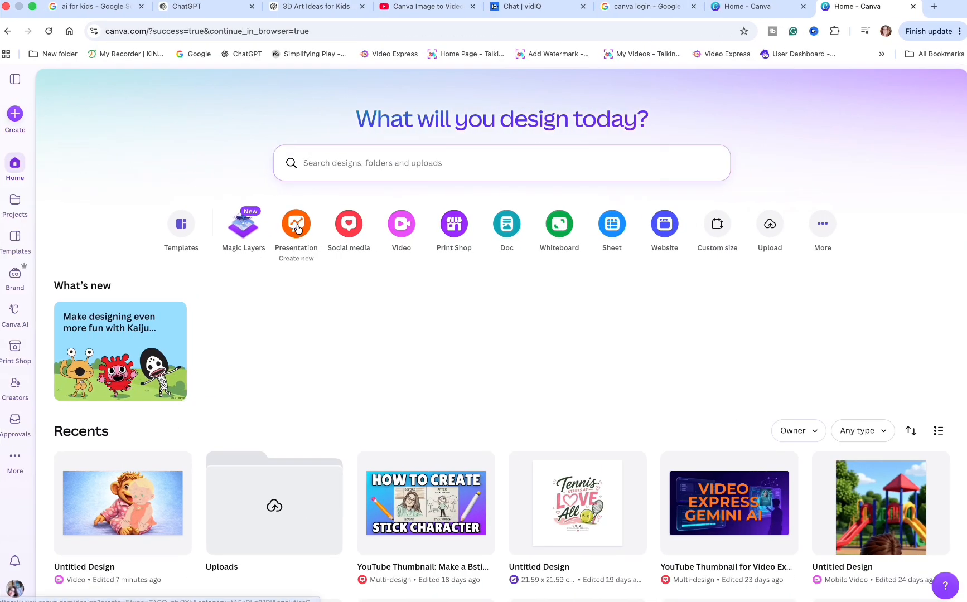
Create a new blank presentation and place the uploaded portrait photo of the woman in the green sweater on the page
click(297, 225)
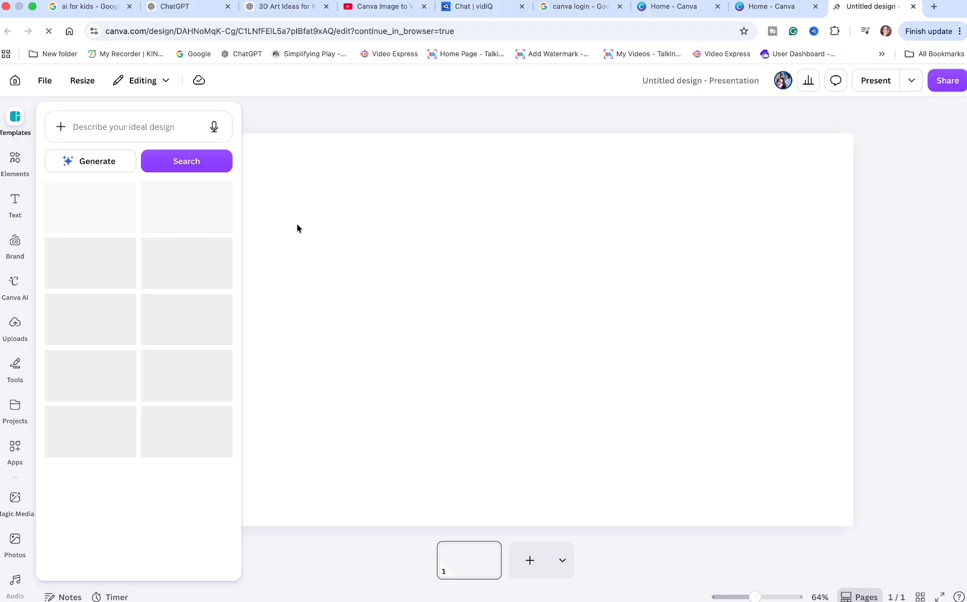
click(15, 326)
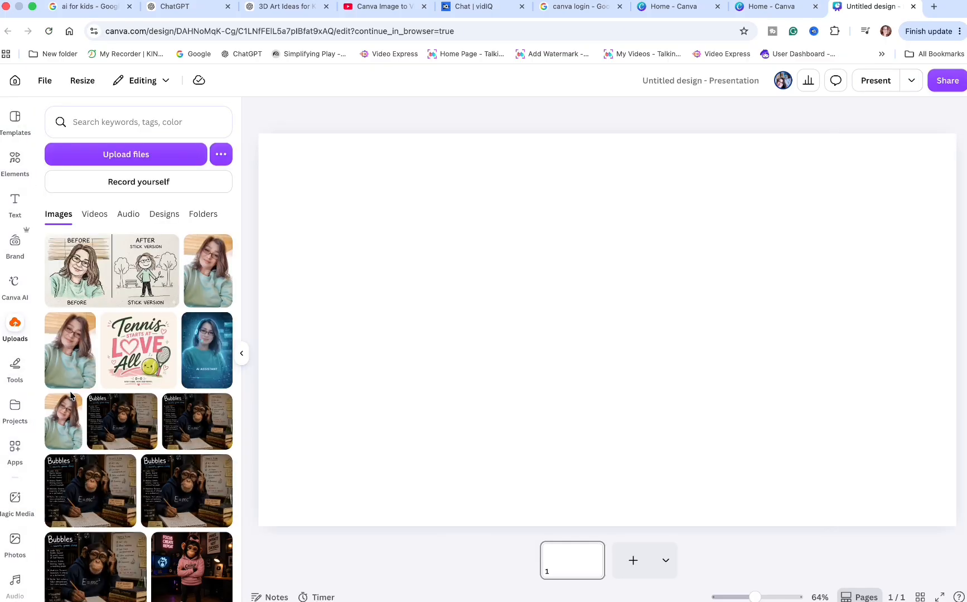
scroll(71, 396, down, 3)
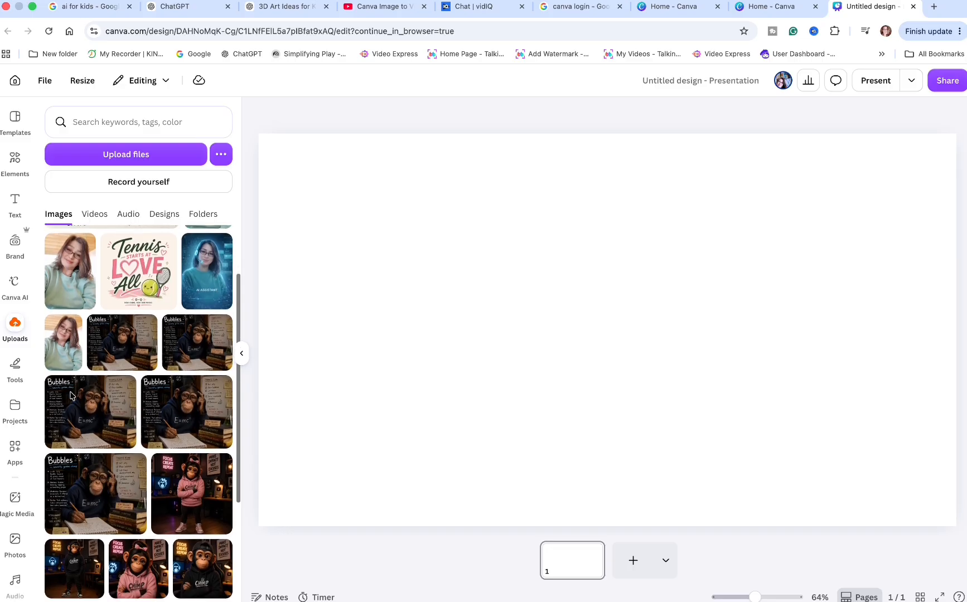
scroll(71, 397, up, 3)
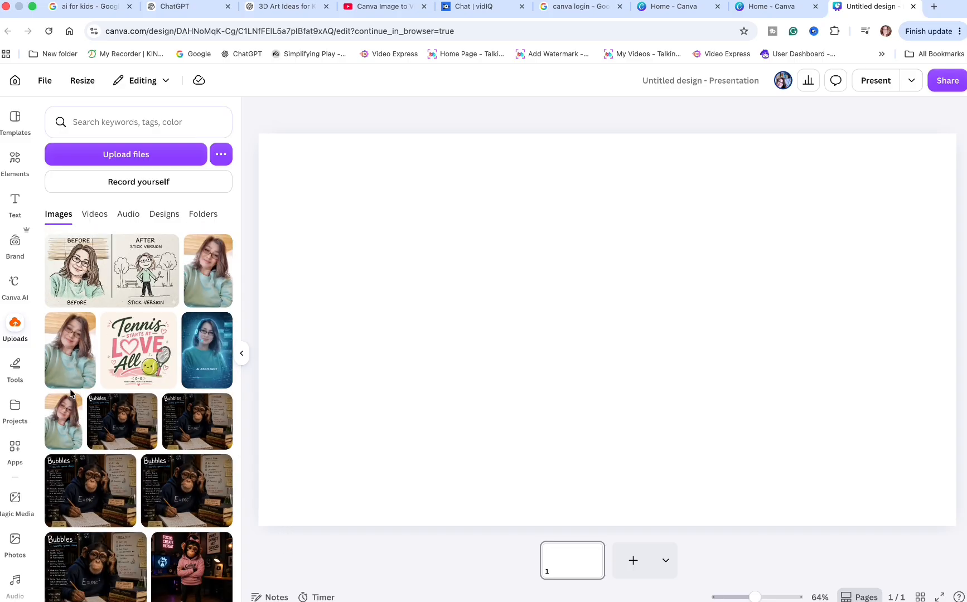
scroll(92, 445, down, 2)
scroll(92, 445, down, 3)
scroll(93, 444, down, 5)
drag(66, 496, 413, 332)
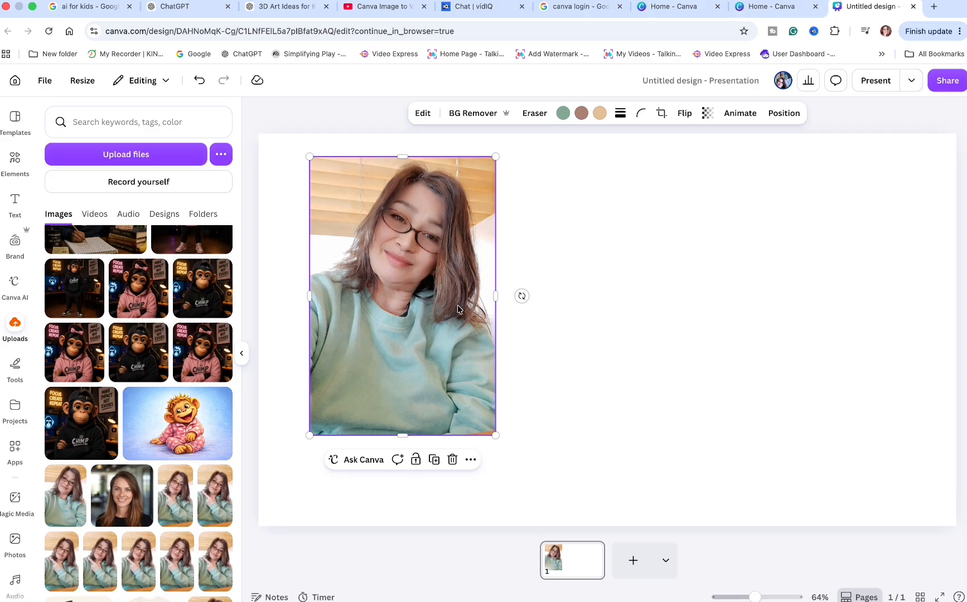
Generate a 5 second video from the portrait photo using Image to Video's Smart setting and pause its playback
click(423, 114)
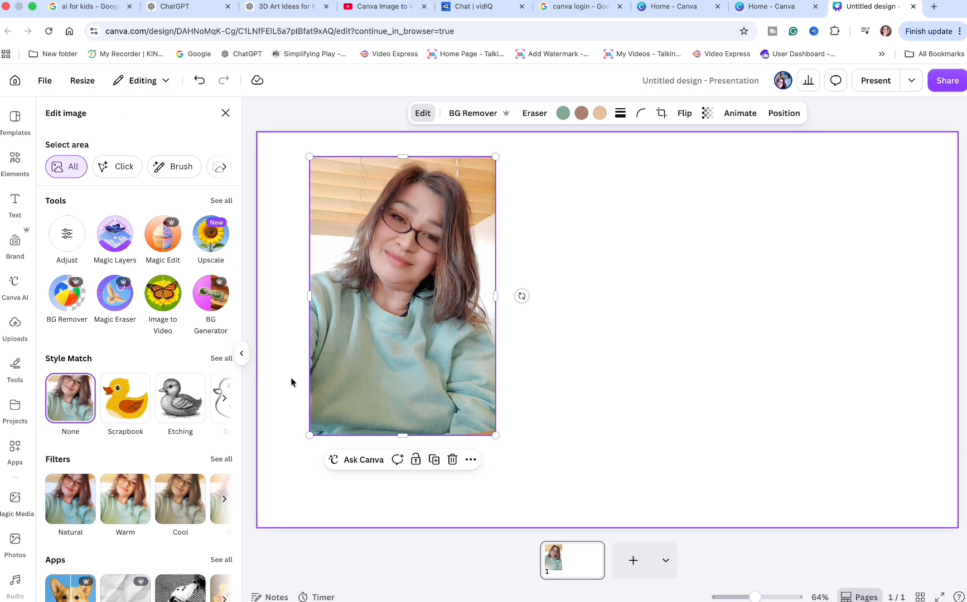
click(163, 293)
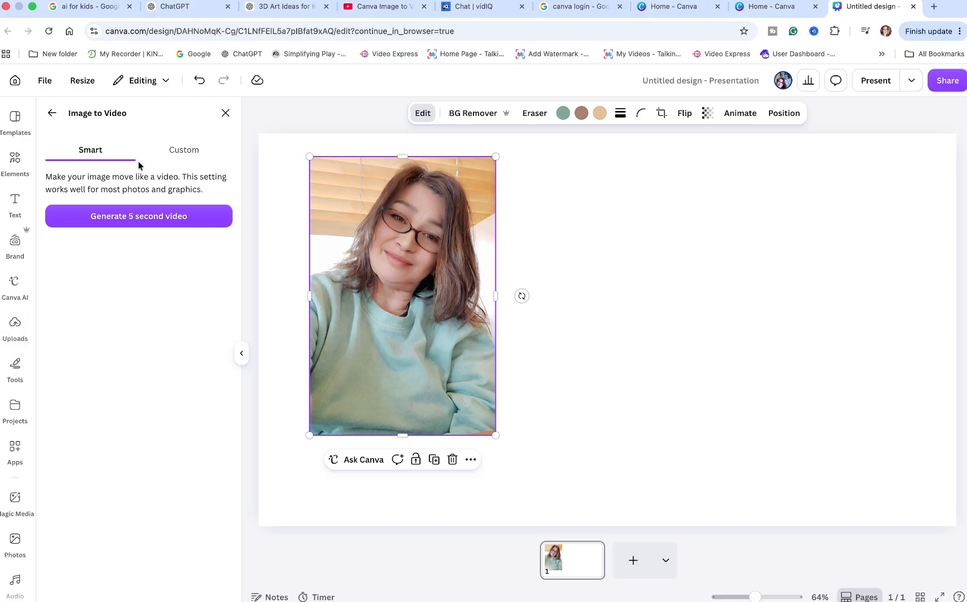
click(194, 155)
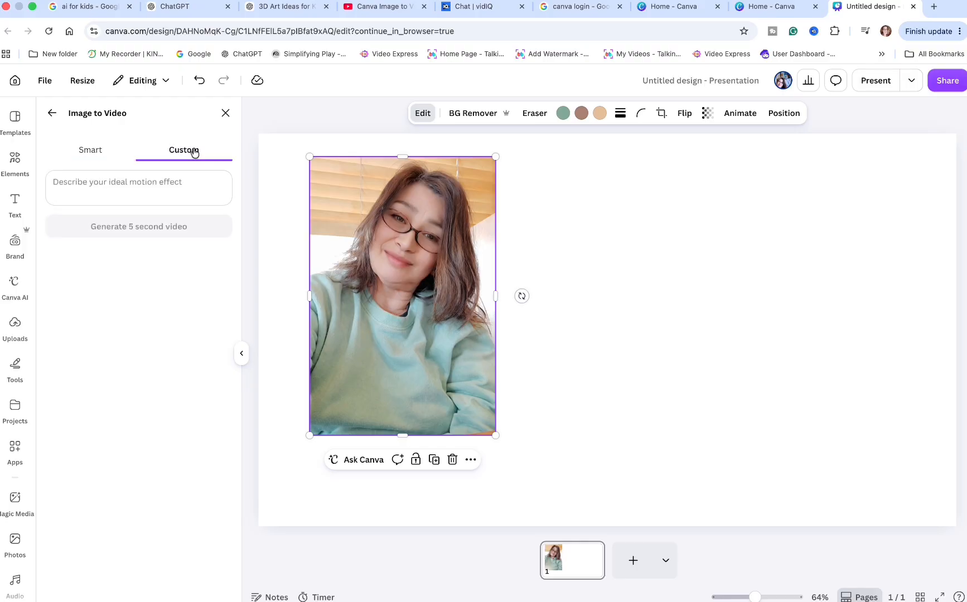
click(95, 152)
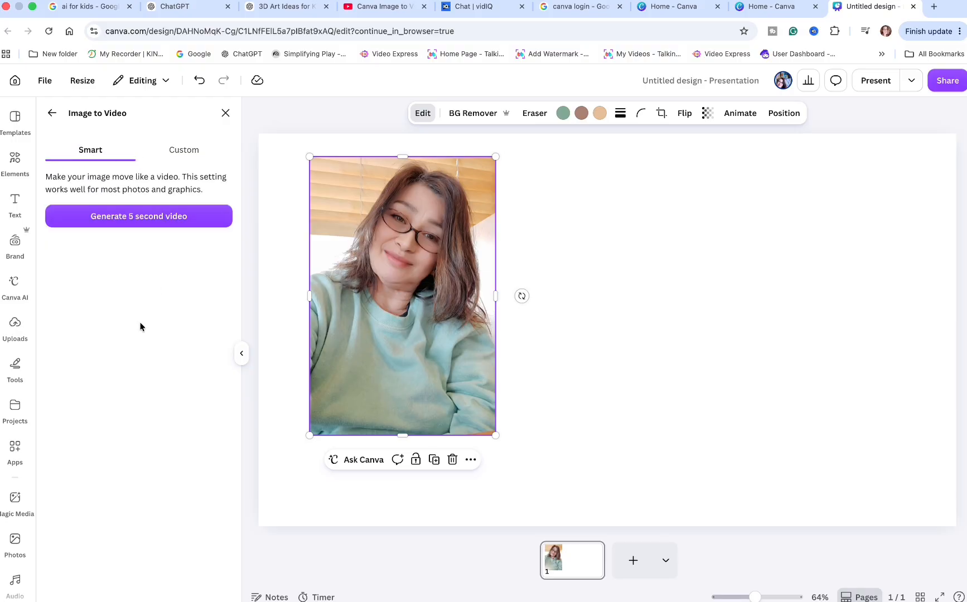
click(172, 219)
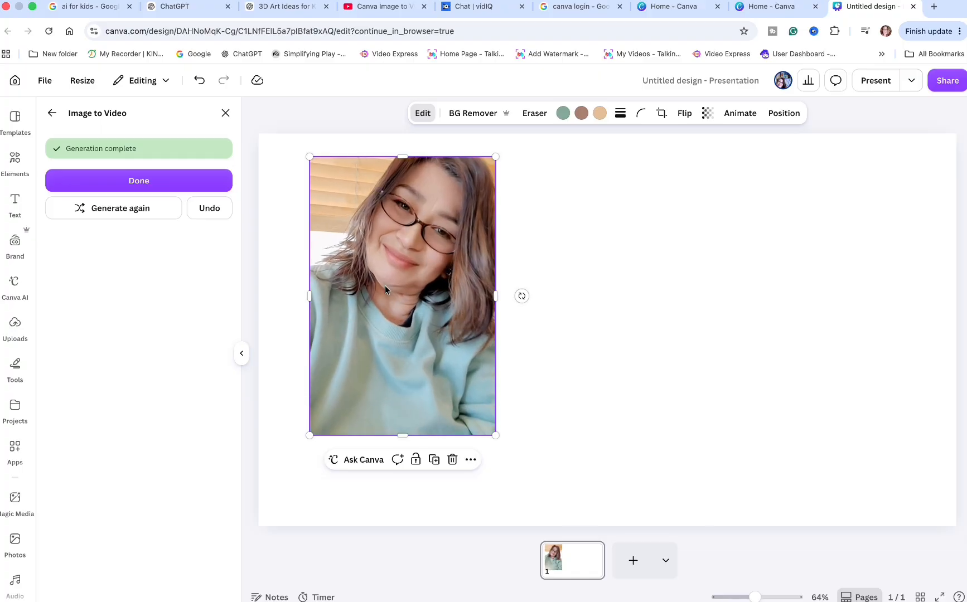
click(572, 210)
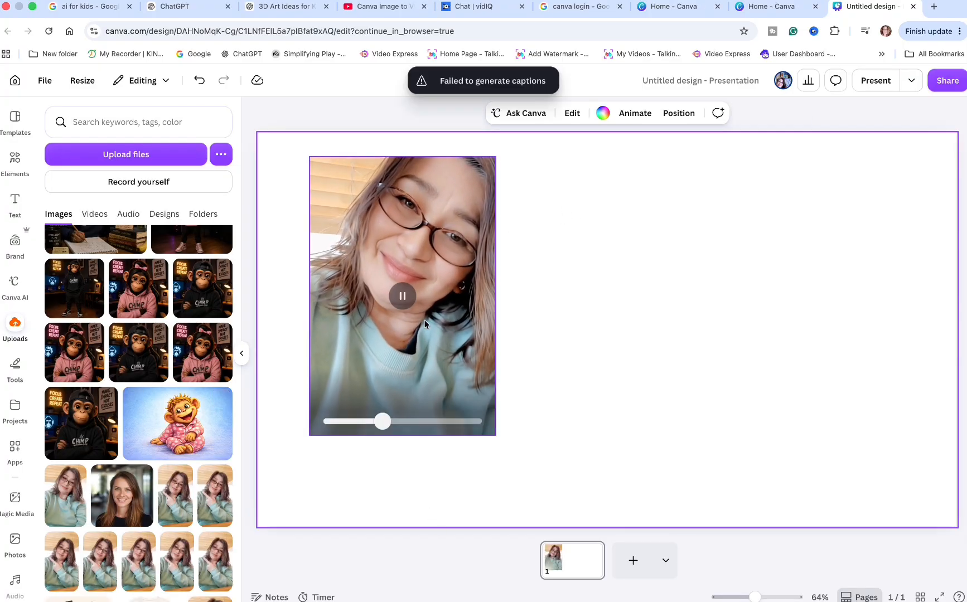
click(403, 302)
click(402, 301)
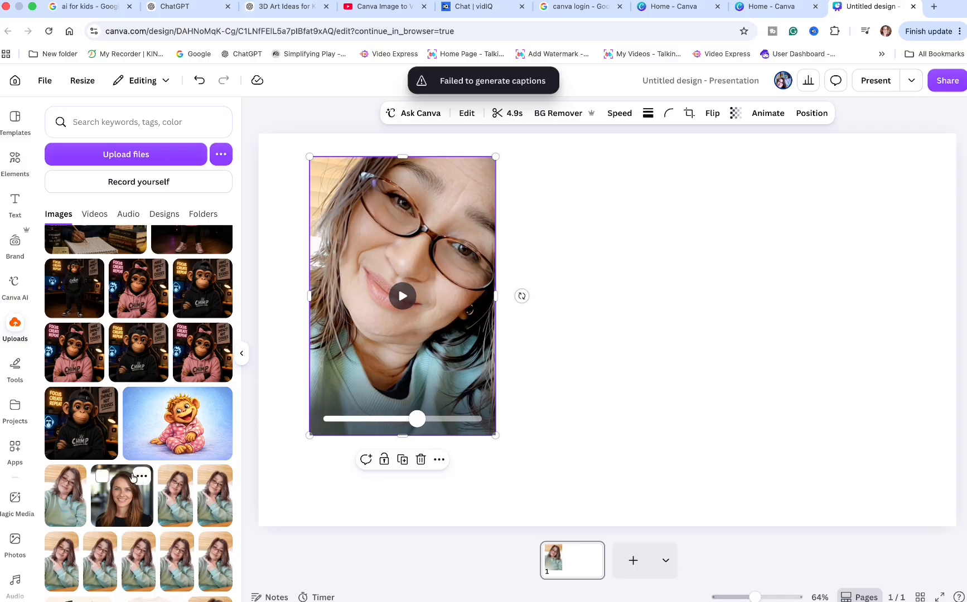
Add a second copy of the portrait photo from the uploaded images beside the first video
scroll(82, 546, down, 1)
scroll(82, 545, down, 3)
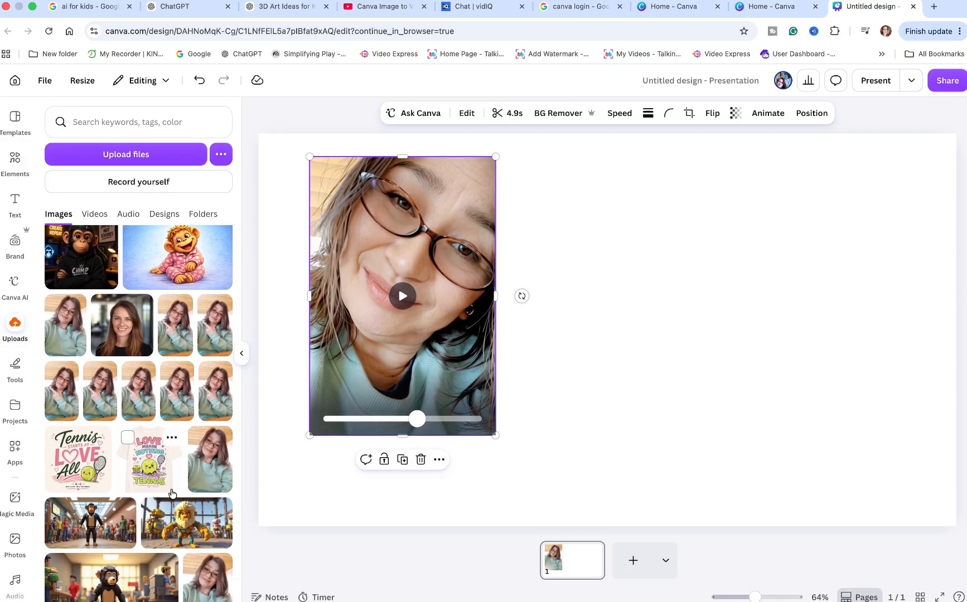
scroll(173, 494, down, 3)
click(208, 480)
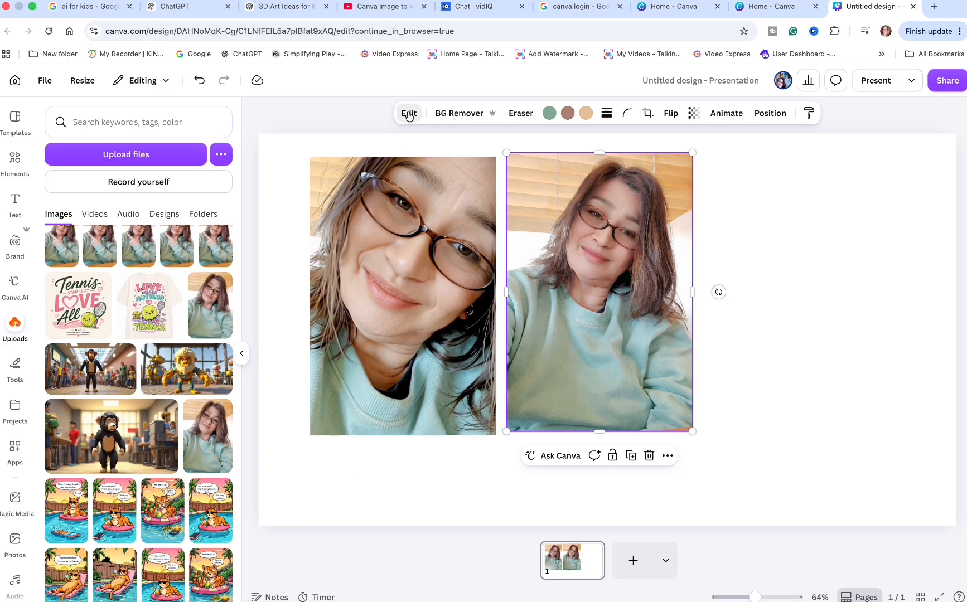
Generate a custom 5 second video from the second portrait with the motion description "She is doing a sign language" and accept it
click(409, 114)
click(157, 298)
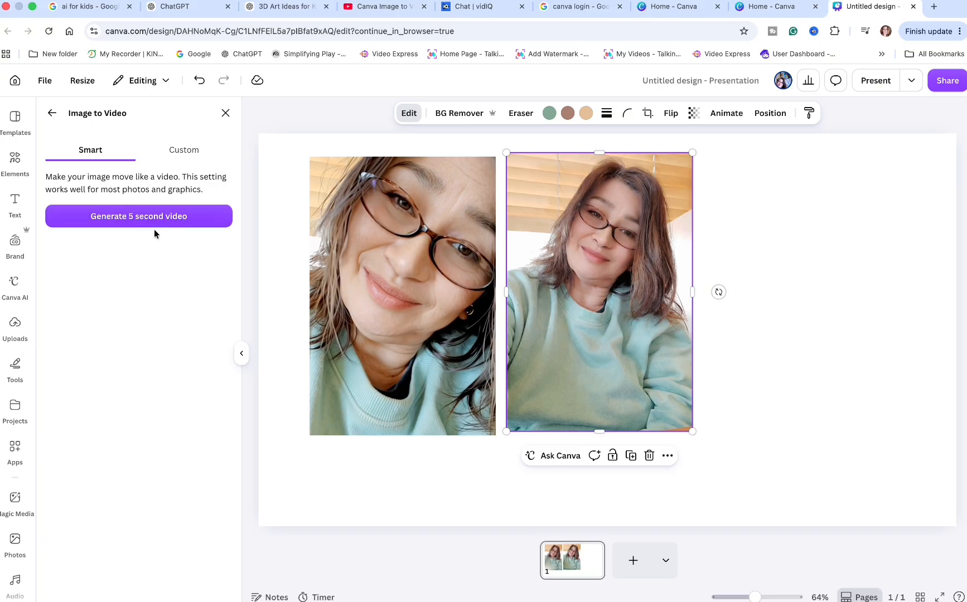
click(190, 151)
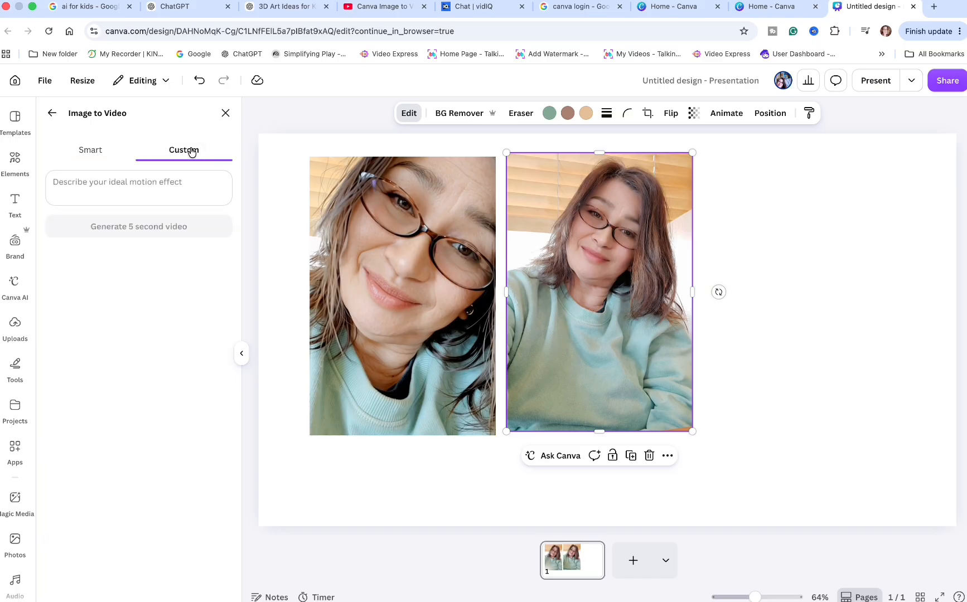
click(120, 179)
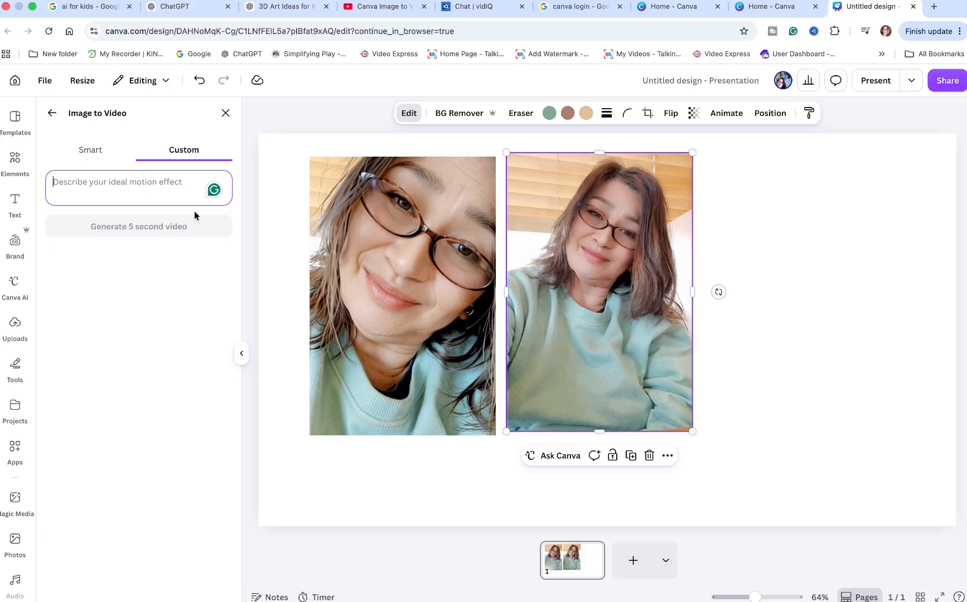
text(She is doing a sign language)
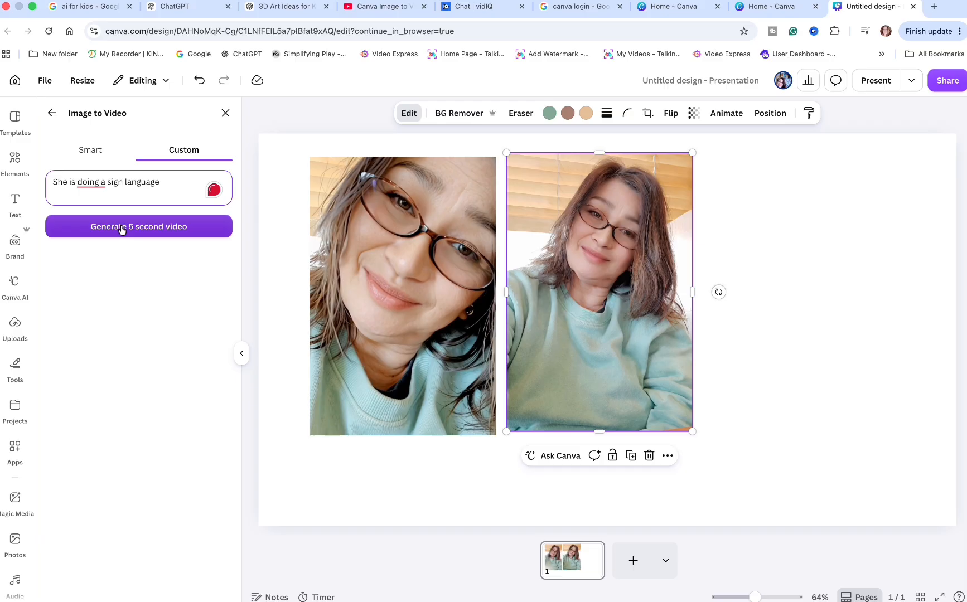
click(122, 229)
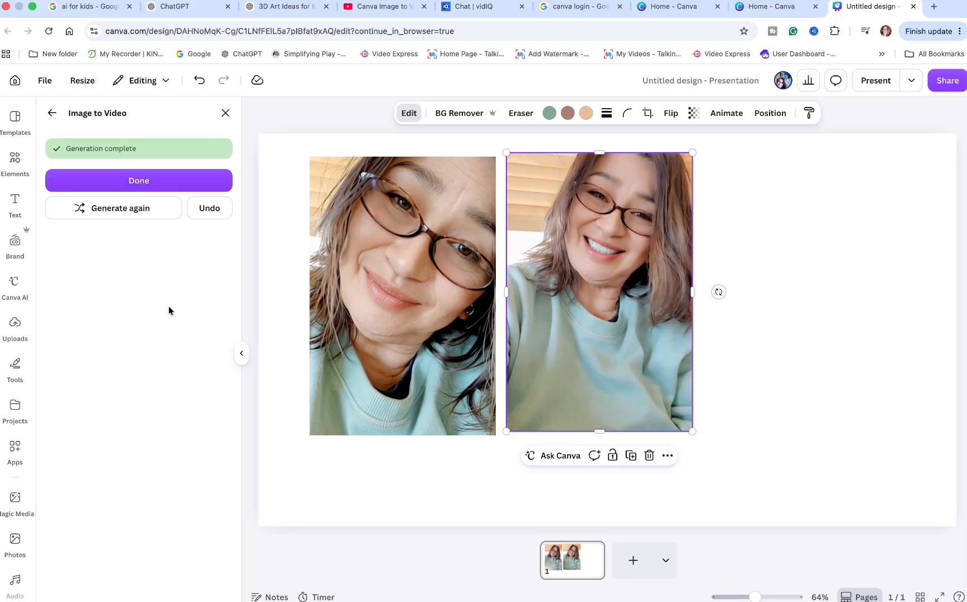
click(139, 181)
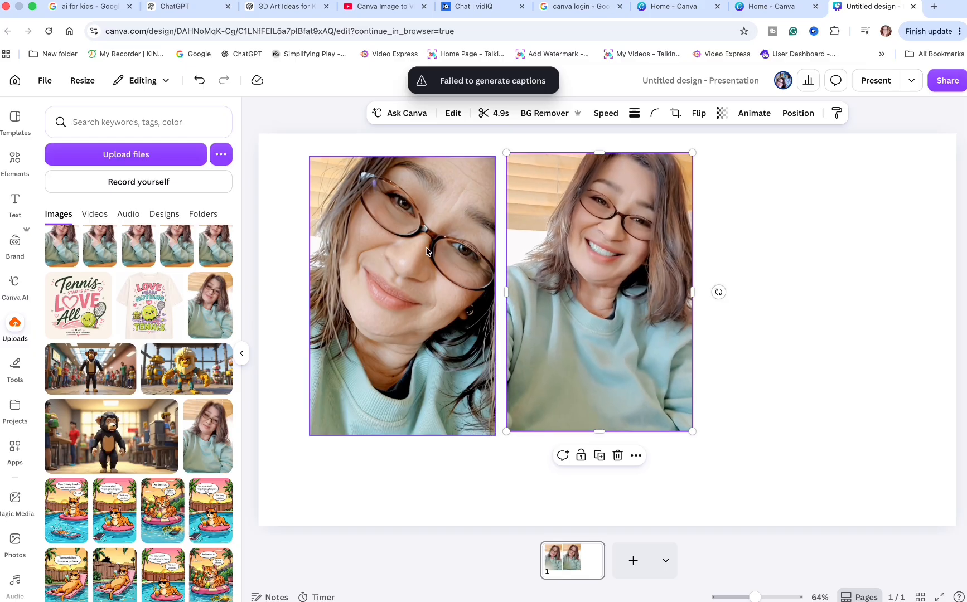
Shift both portrait videos toward the page's left edge, aligning their tops and leaving space for a third item
drag(454, 315, 417, 306)
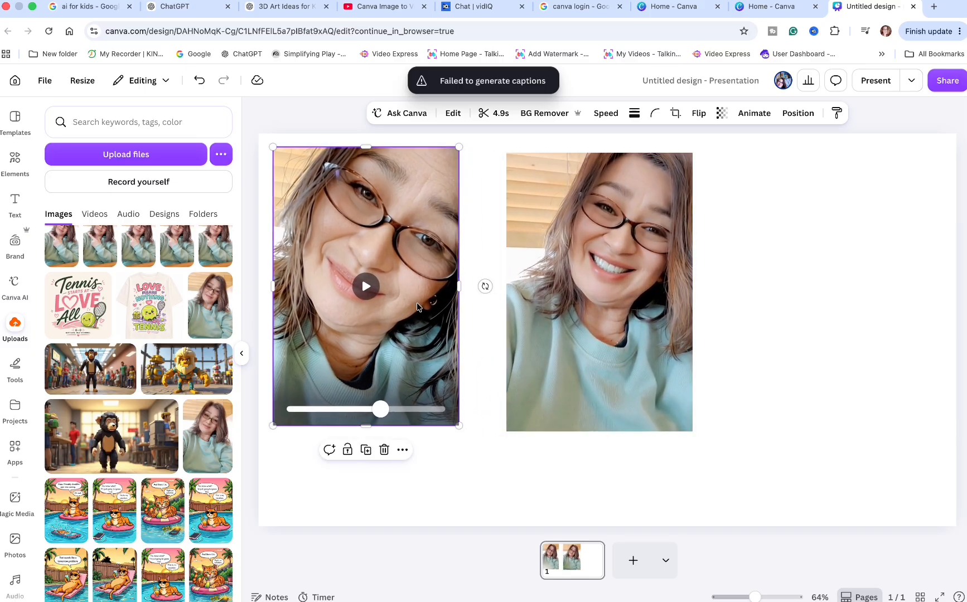
drag(601, 335, 570, 334)
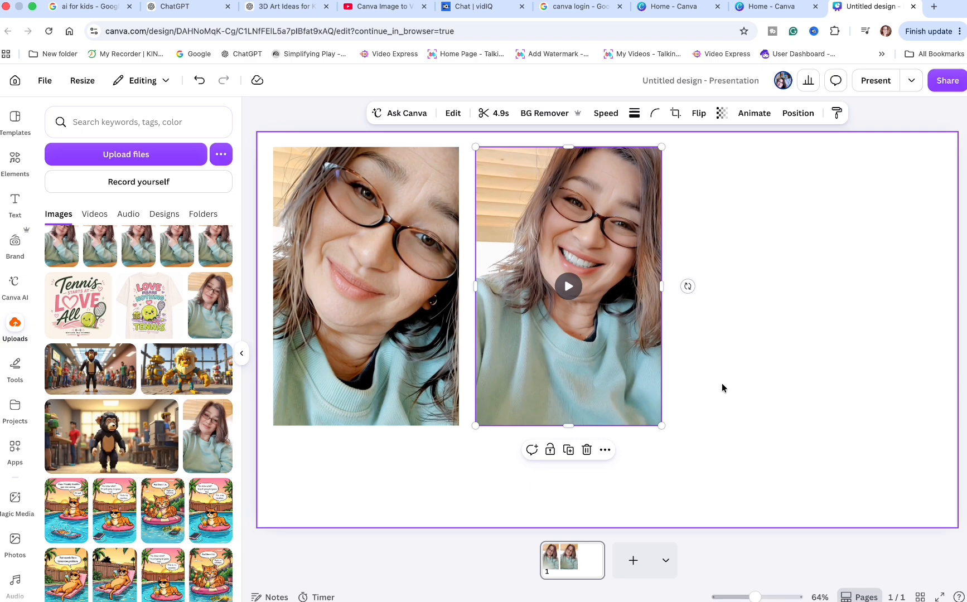
Search the design elements for "lady" and place the cartoon woman in a grey vest and skirt beside the second video
click(15, 162)
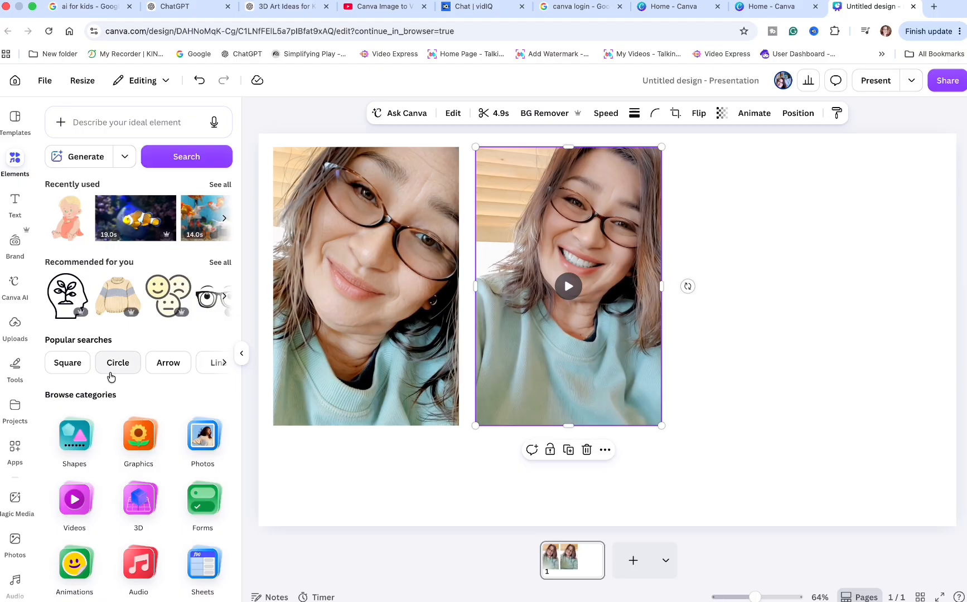
click(227, 263)
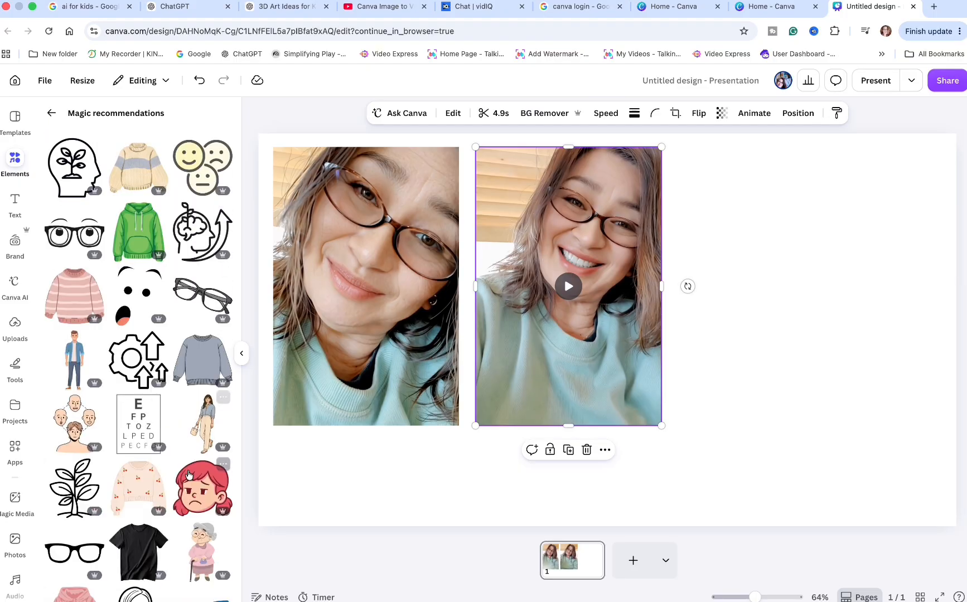
scroll(212, 457, down, 5)
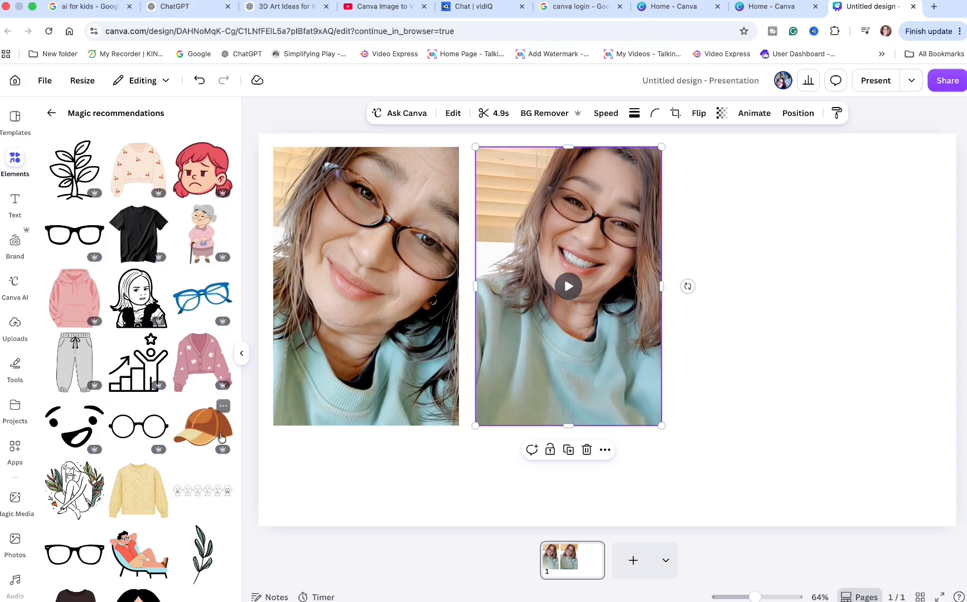
scroll(222, 437, up, 5)
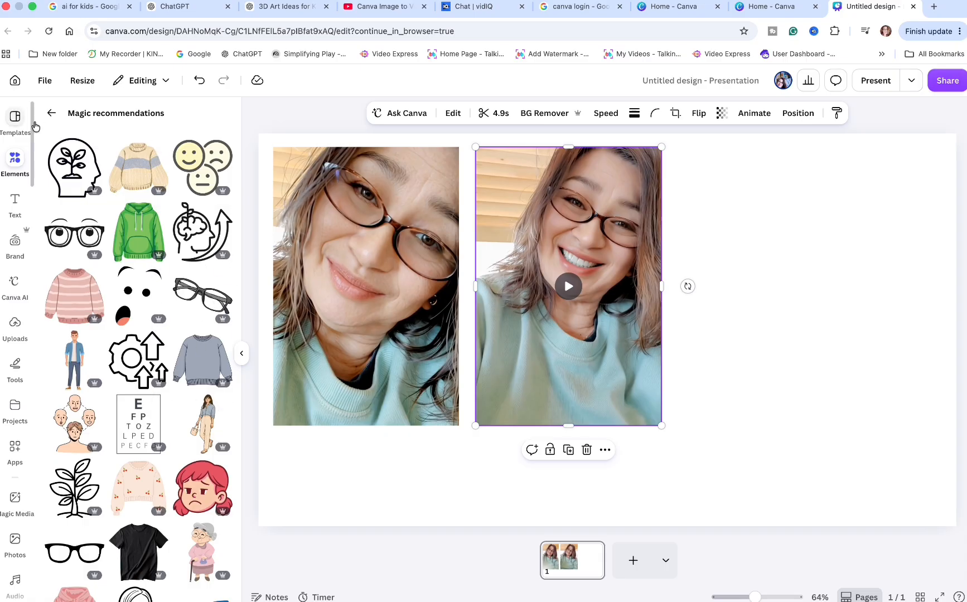
click(51, 112)
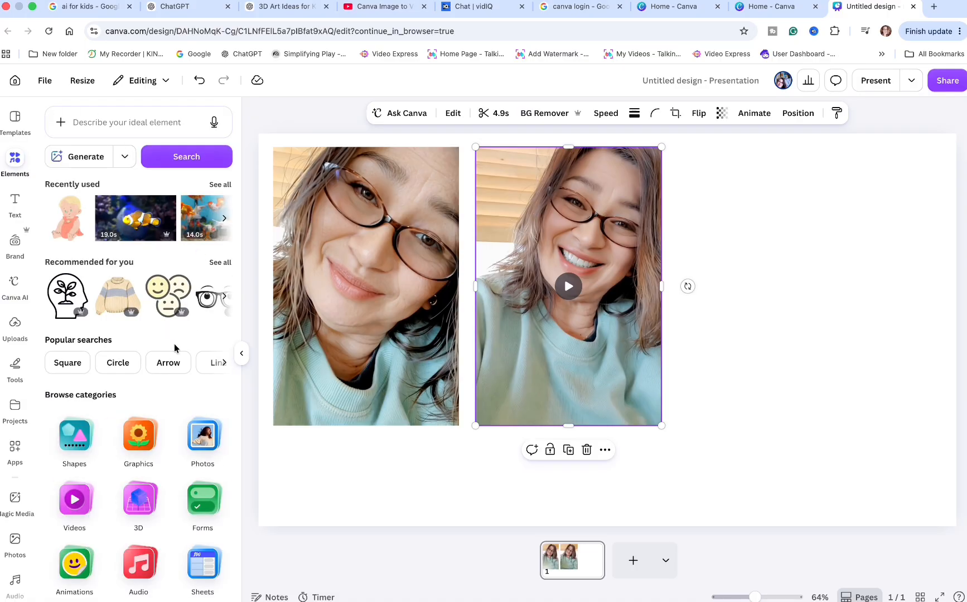
click(128, 124)
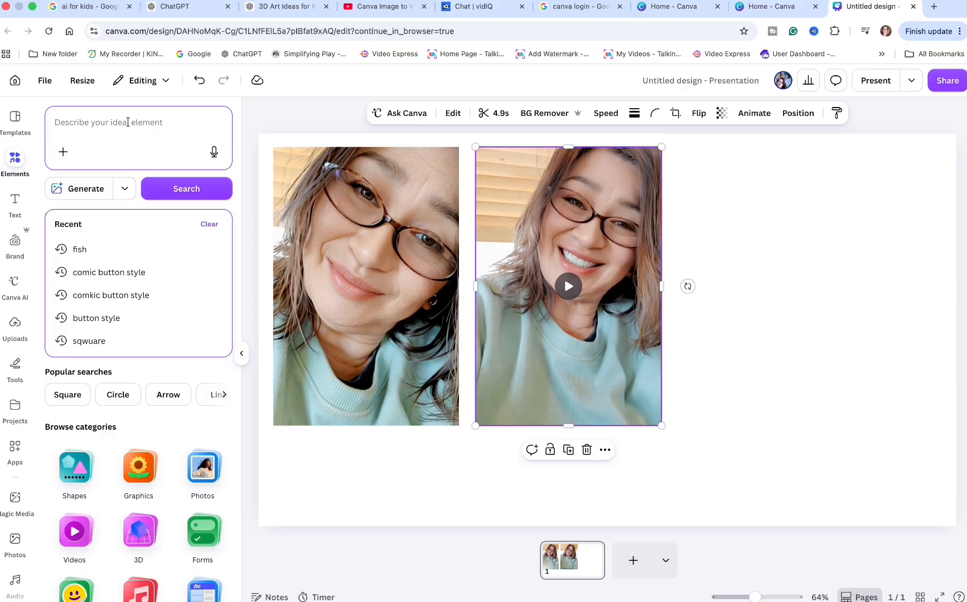
text(lady)
key(Return)
drag(137, 422, 733, 347)
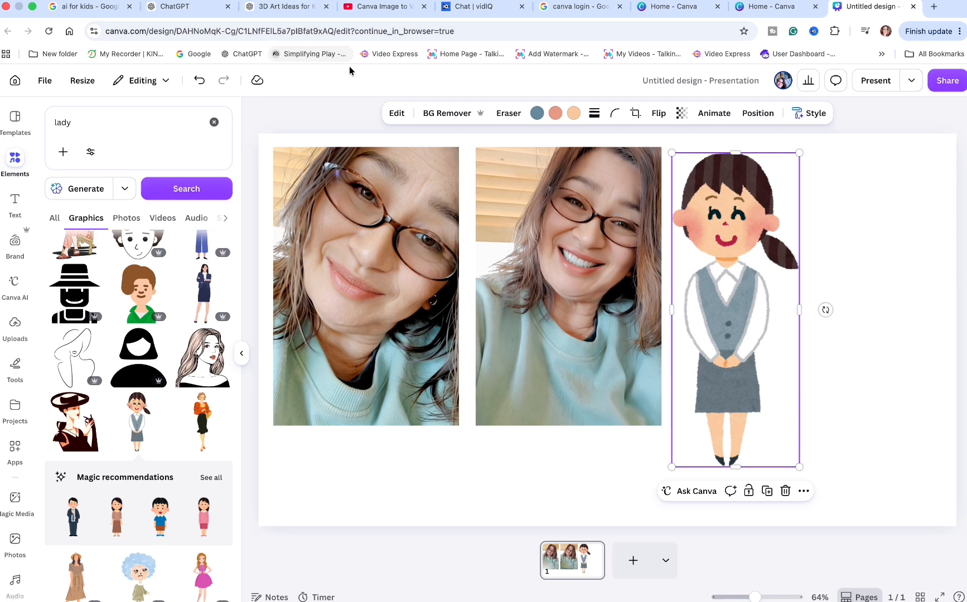
Generate a 5 second video from the cartoon woman in the grey vest using Image to Video's Smart setting
click(395, 112)
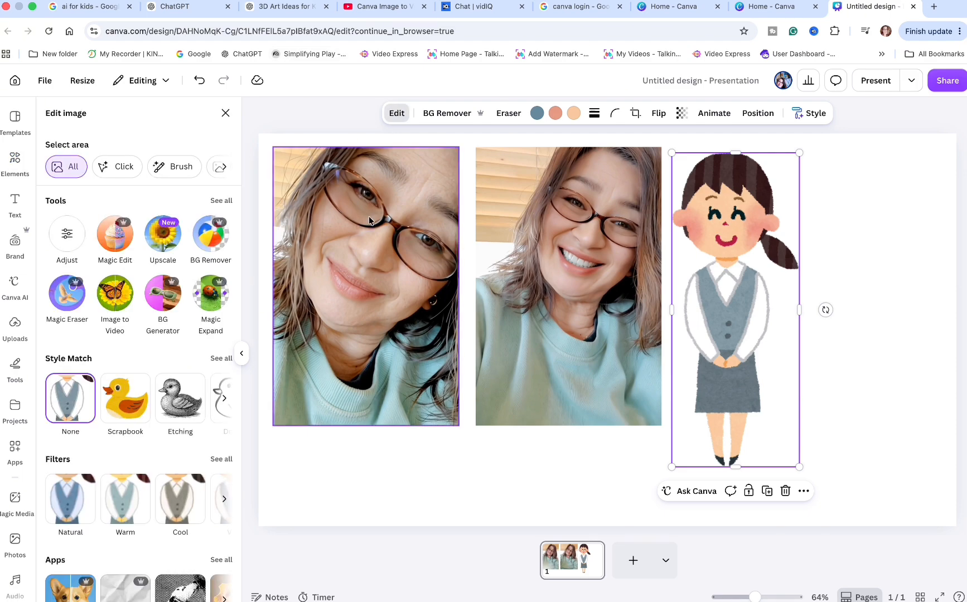
click(122, 295)
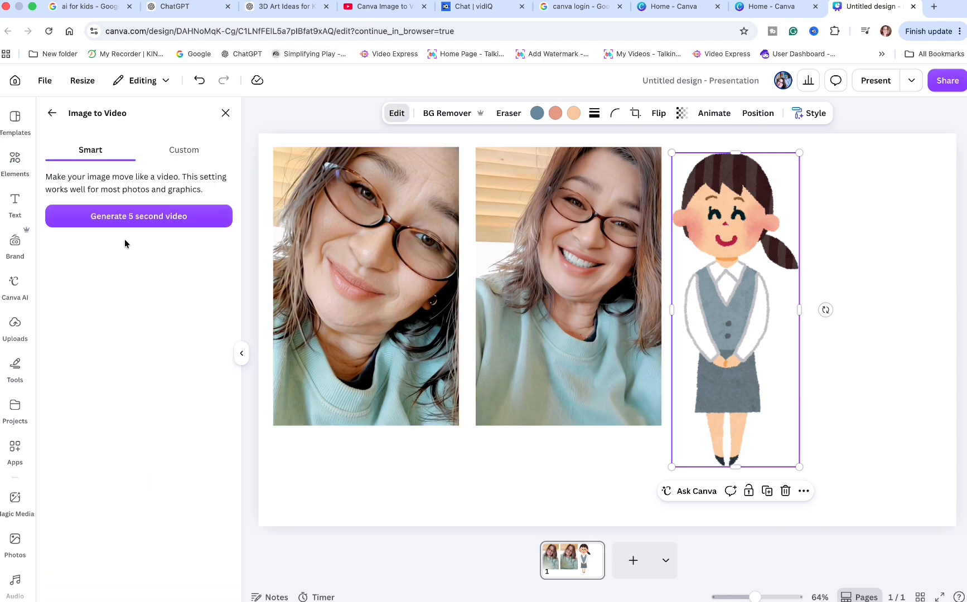
click(124, 218)
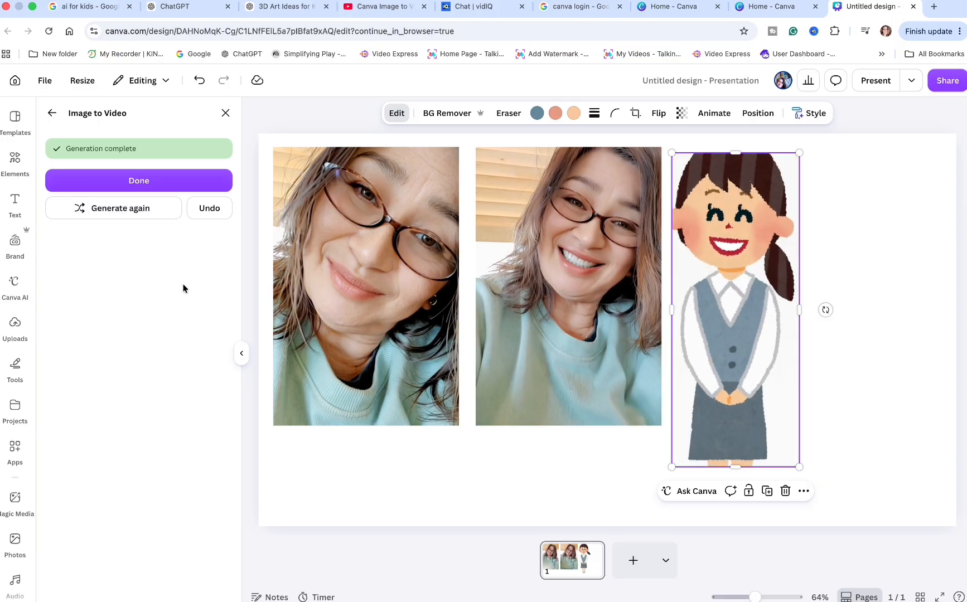
click(831, 339)
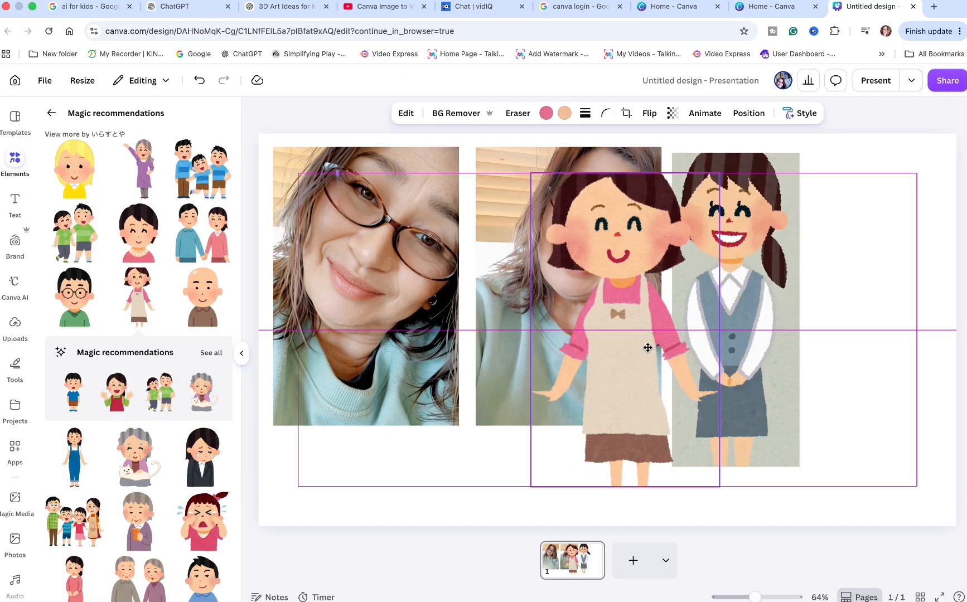
Move the cartoon woman in the apron beside the grey-vest video and generate a custom 5 second video of her described as "make her dancing"
drag(648, 345, 904, 344)
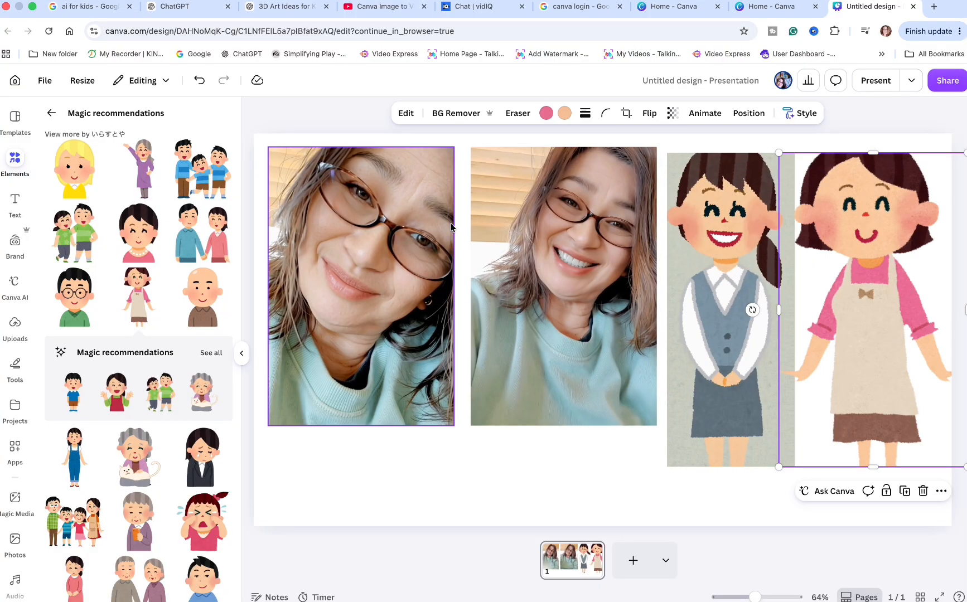
click(406, 114)
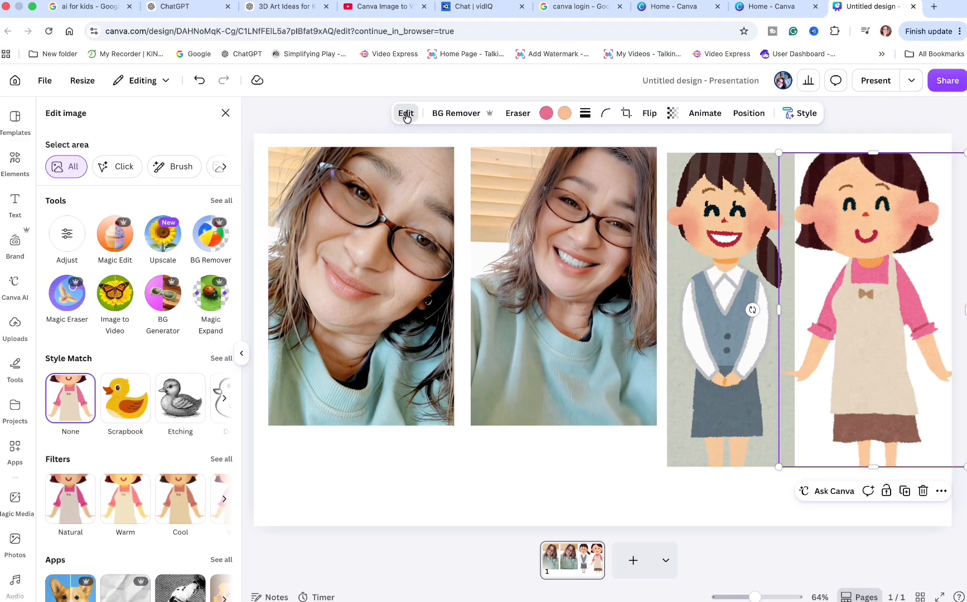
click(115, 293)
click(190, 151)
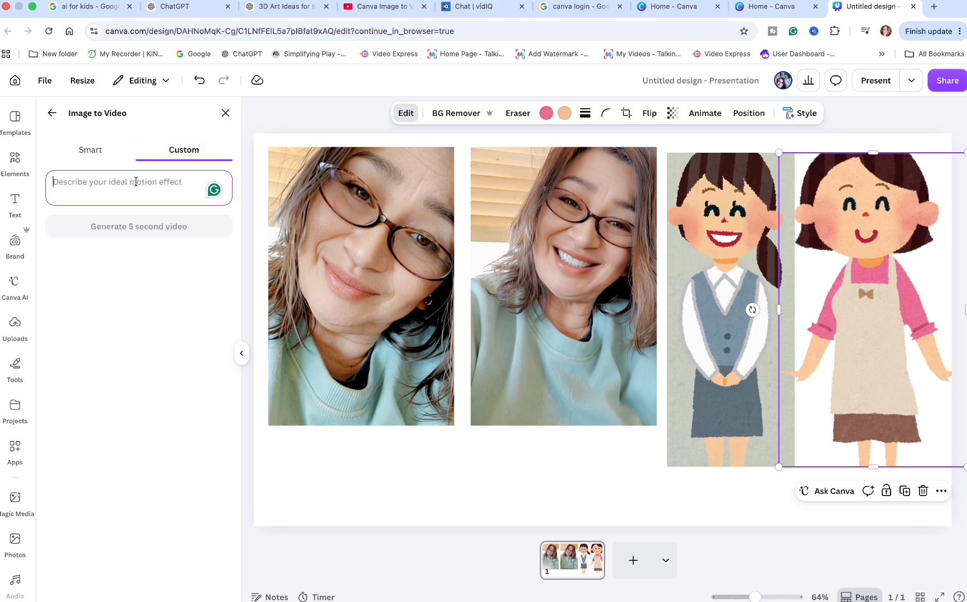
text(make her dancing)
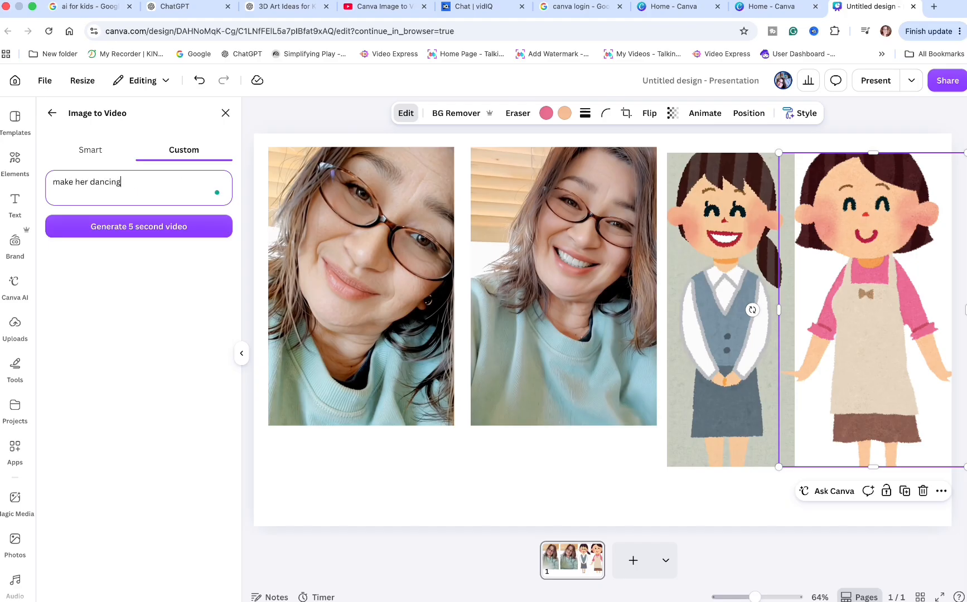
click(176, 226)
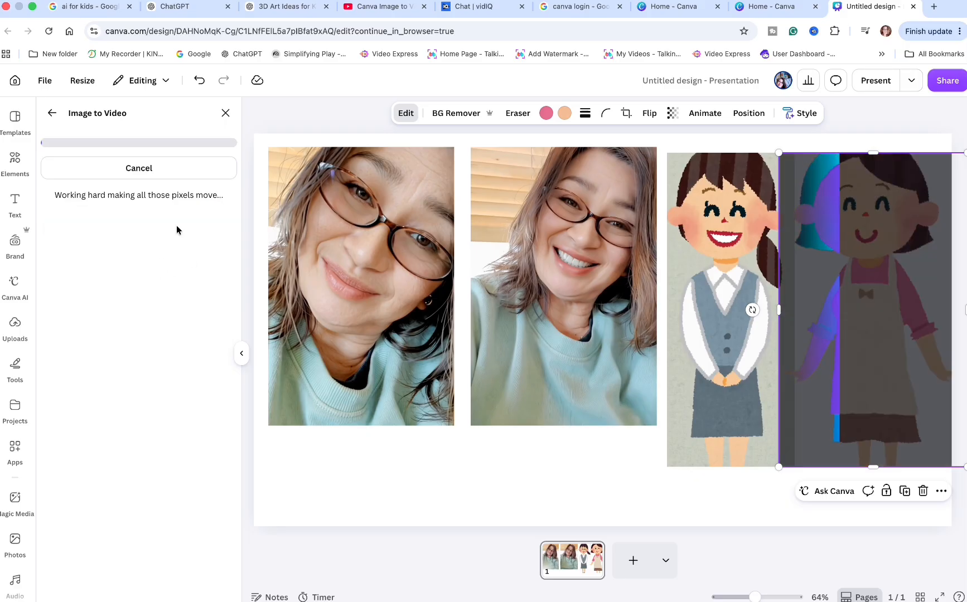